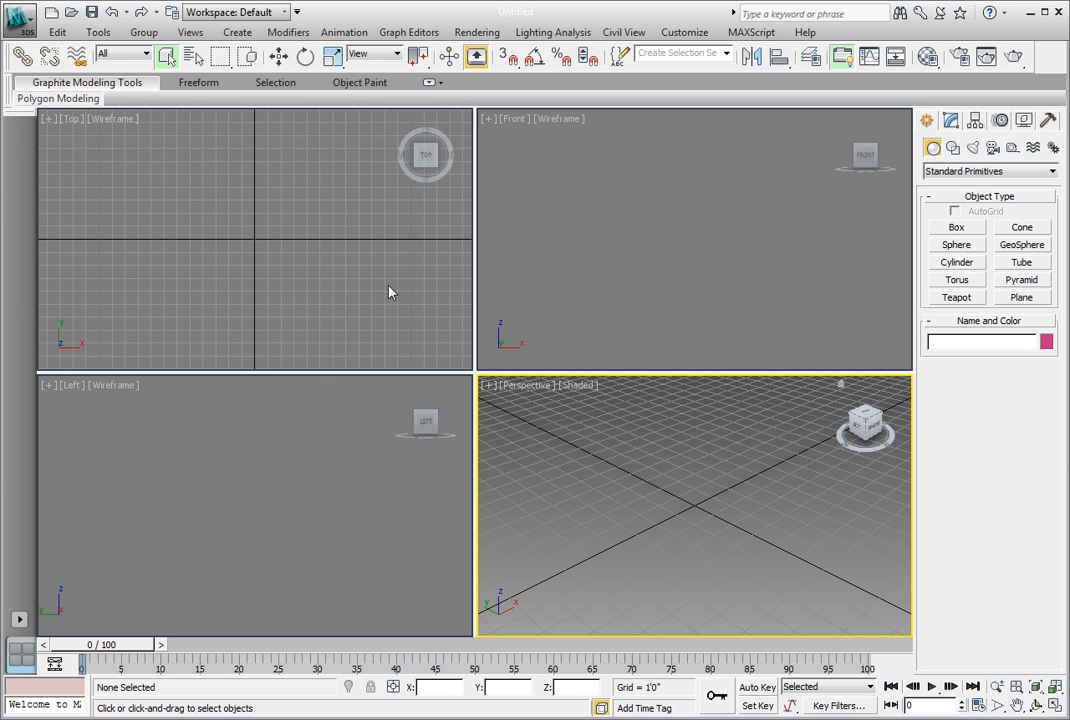
Open the scene file Ch04_Libraries01.max from the CH 04 folder.
left_click(21, 18)
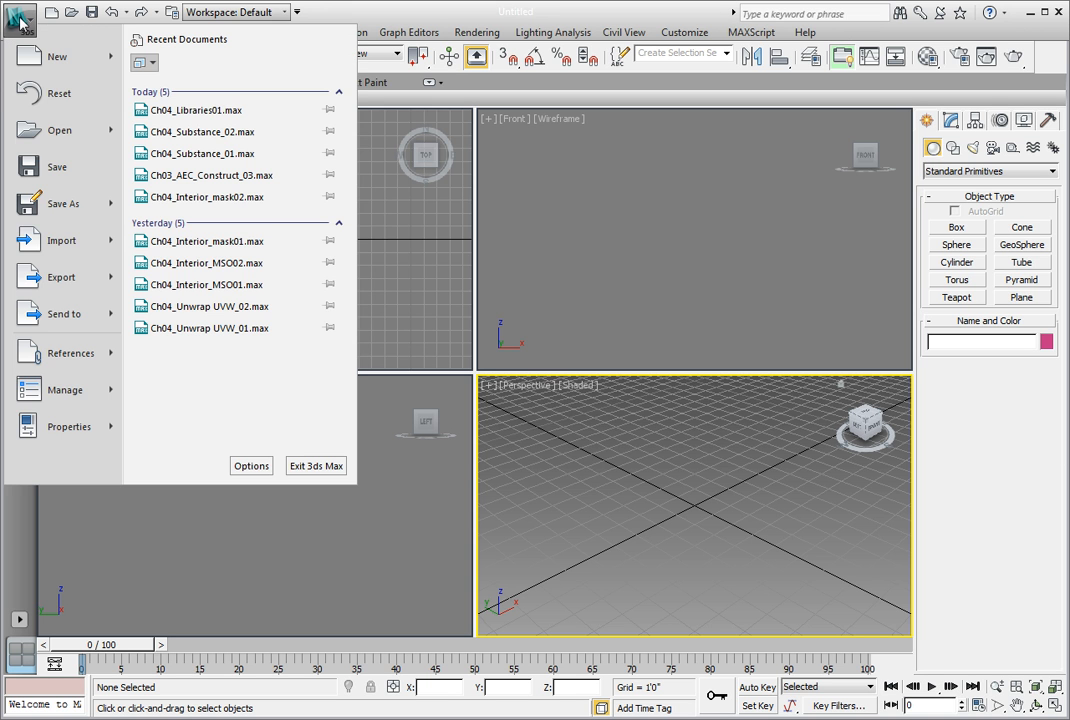
left_click(30, 128)
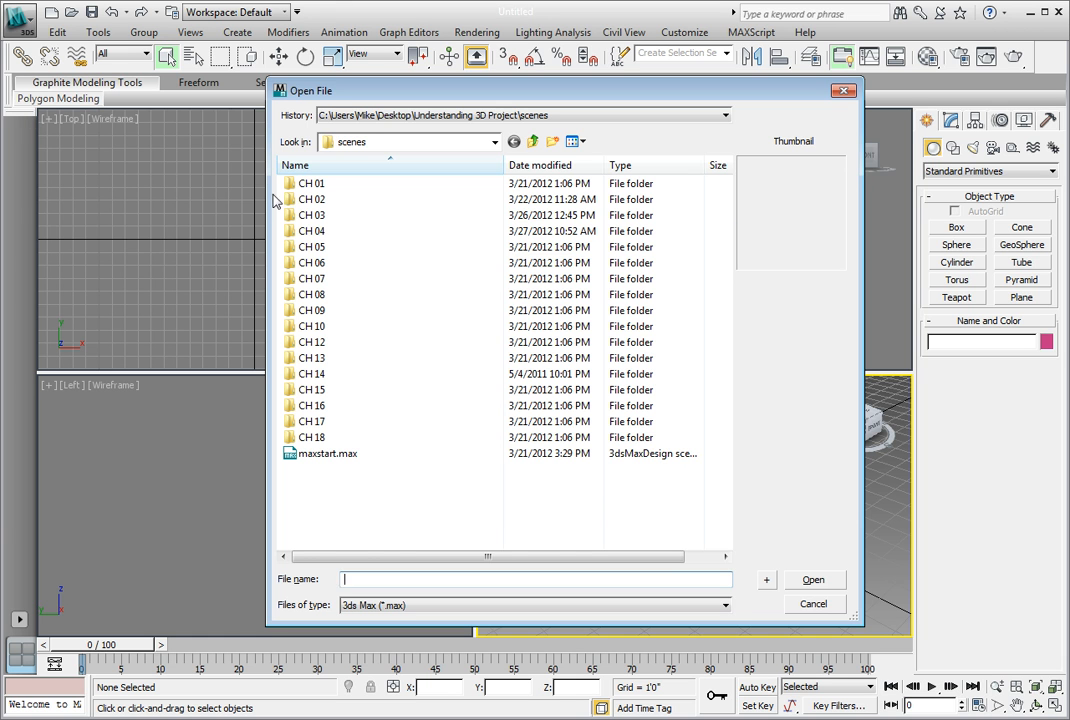
double_click(310, 231)
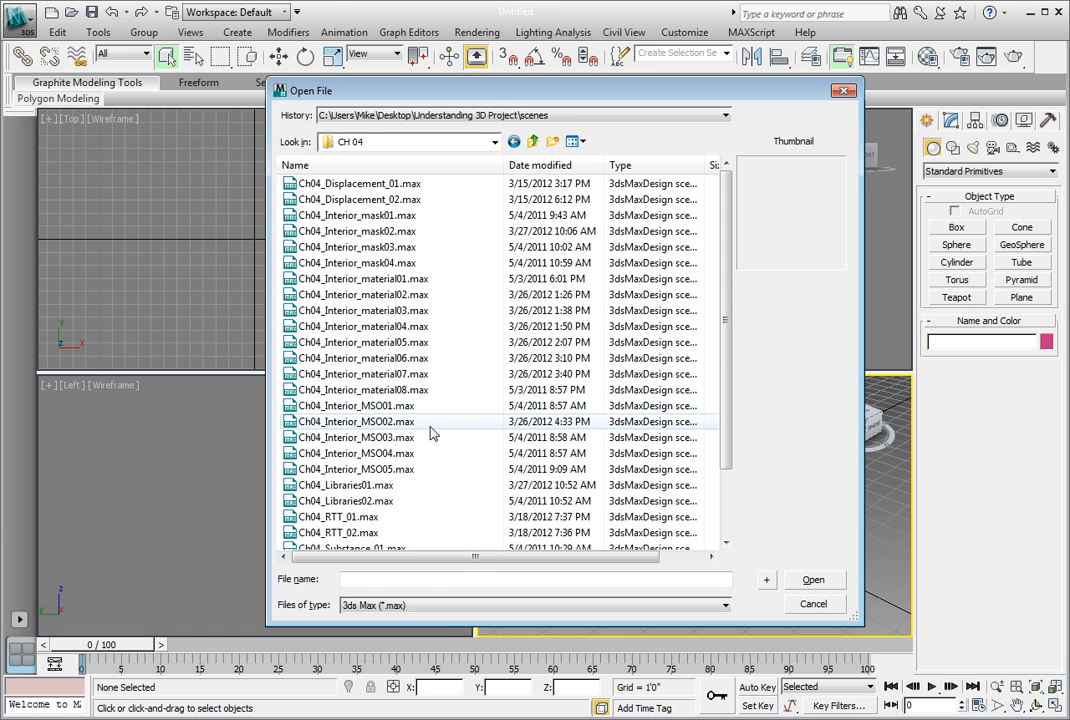
left_click(355, 486)
left_click(812, 580)
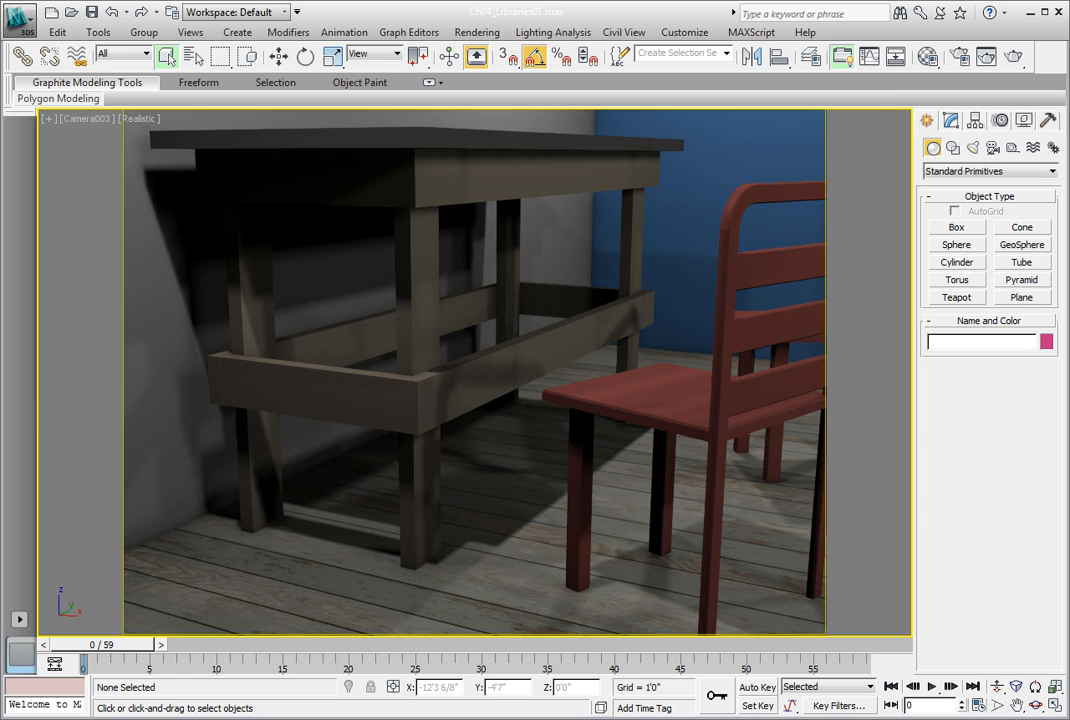
Open the compact Material Editor and bring up the Material/Map Browser for the unused fourth sample slot.
left_click_drag(928, 57, 929, 86)
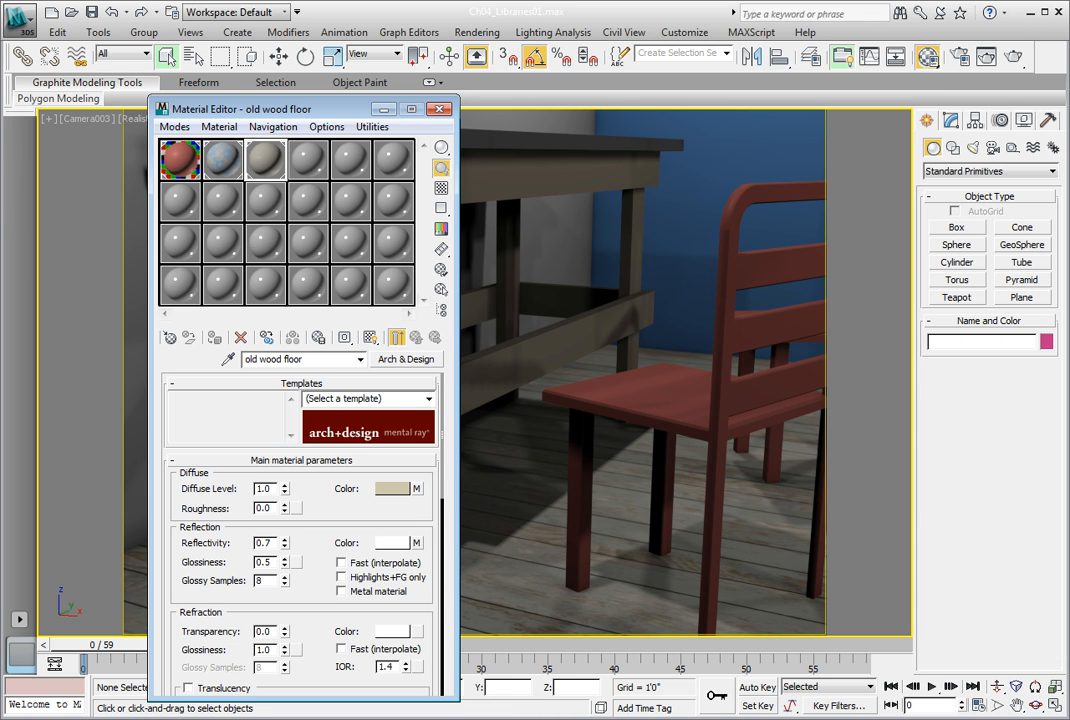
left_click(304, 172)
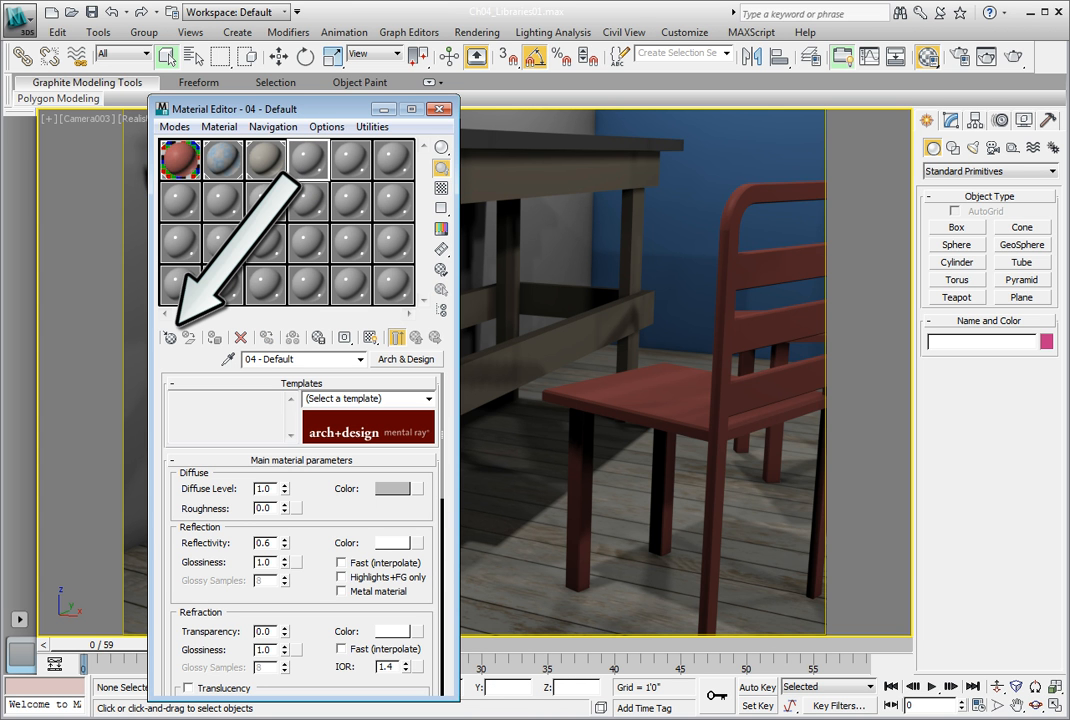
left_click(172, 341)
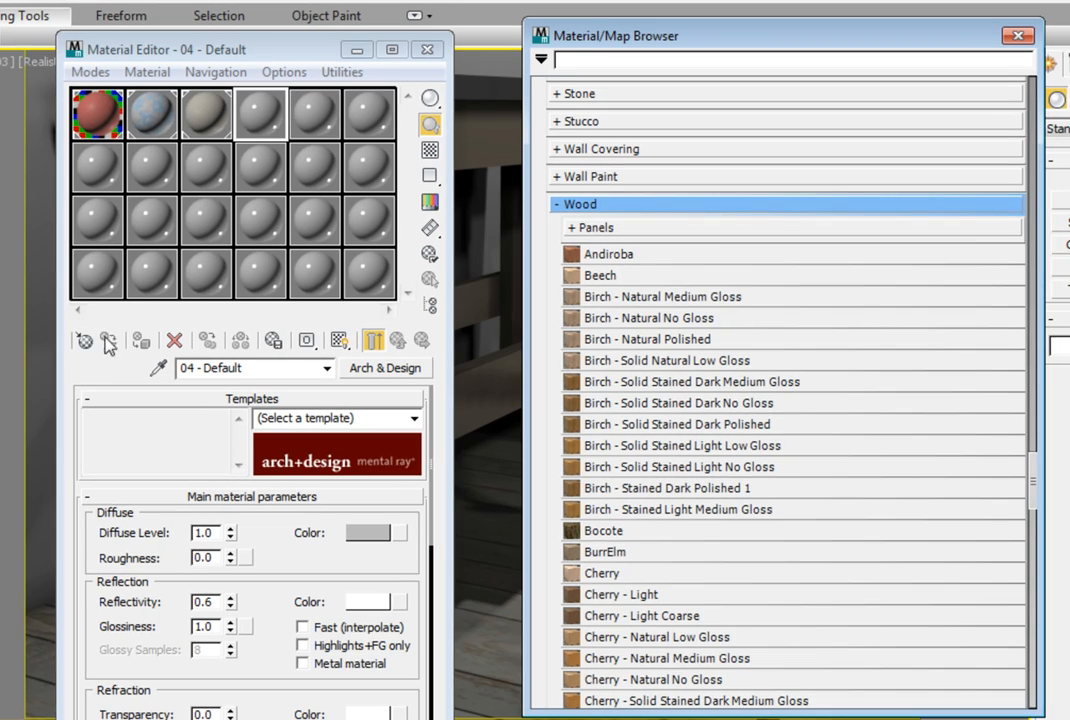
Load Teak - Natural No Gloss from the Autodesk Material Library's Wood category into the fourth sample slot, and close the browser.
scroll(1012, 276, "up", 15)
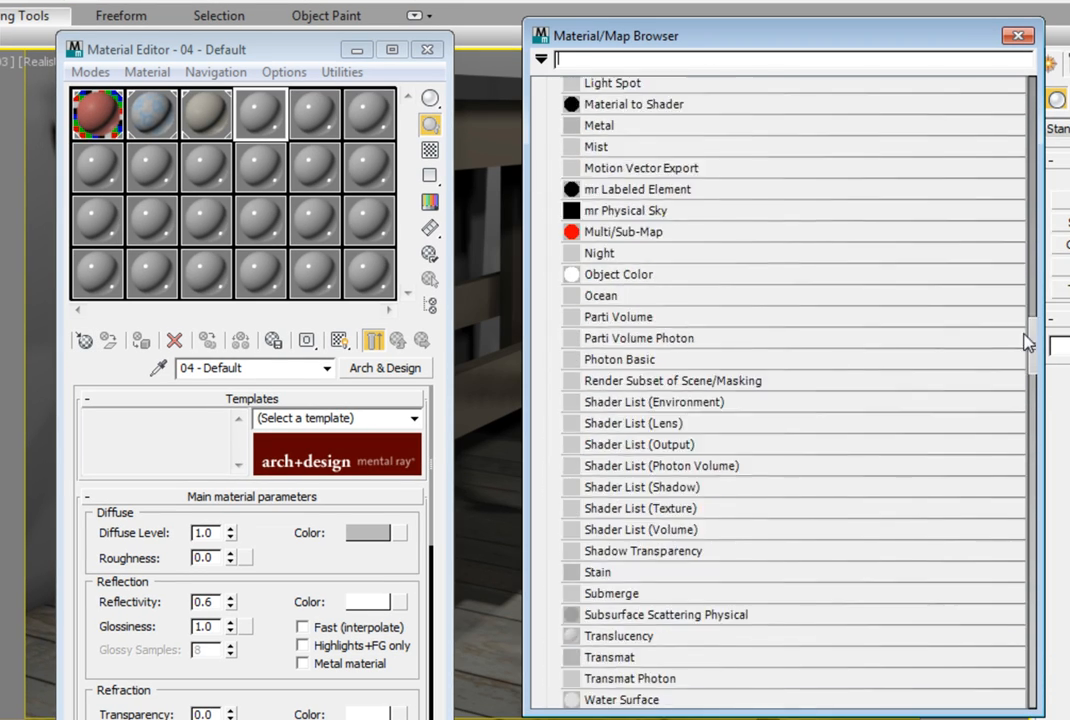
left_click_drag(1011, 271, 1023, 100)
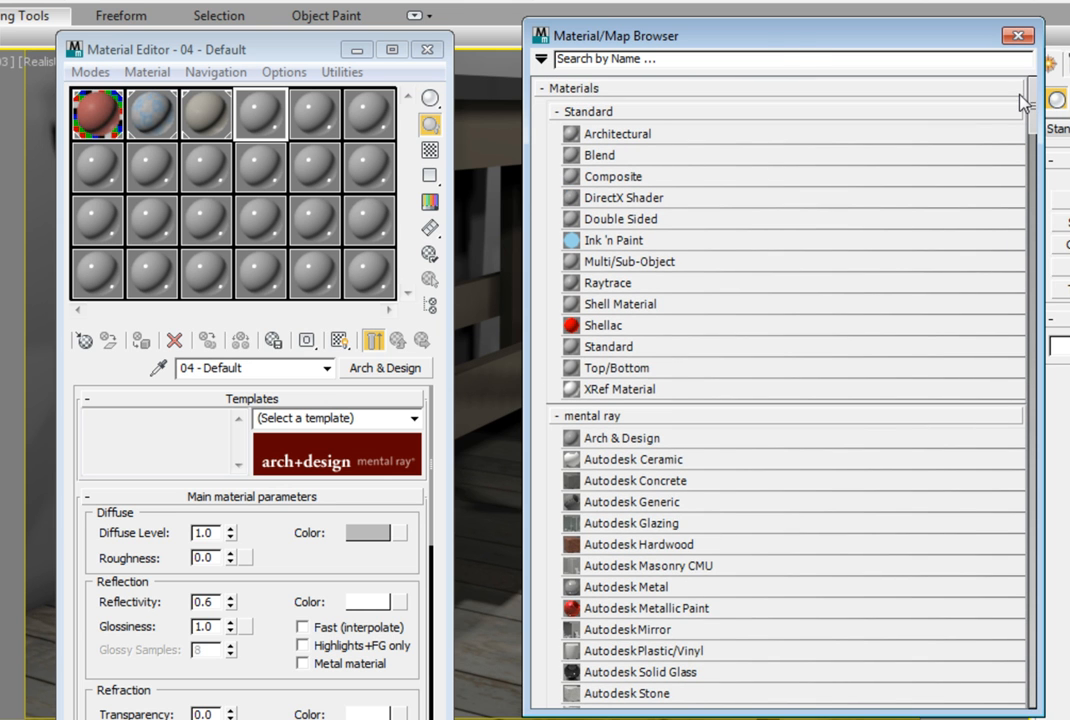
left_click_drag(778, 38, 791, 59)
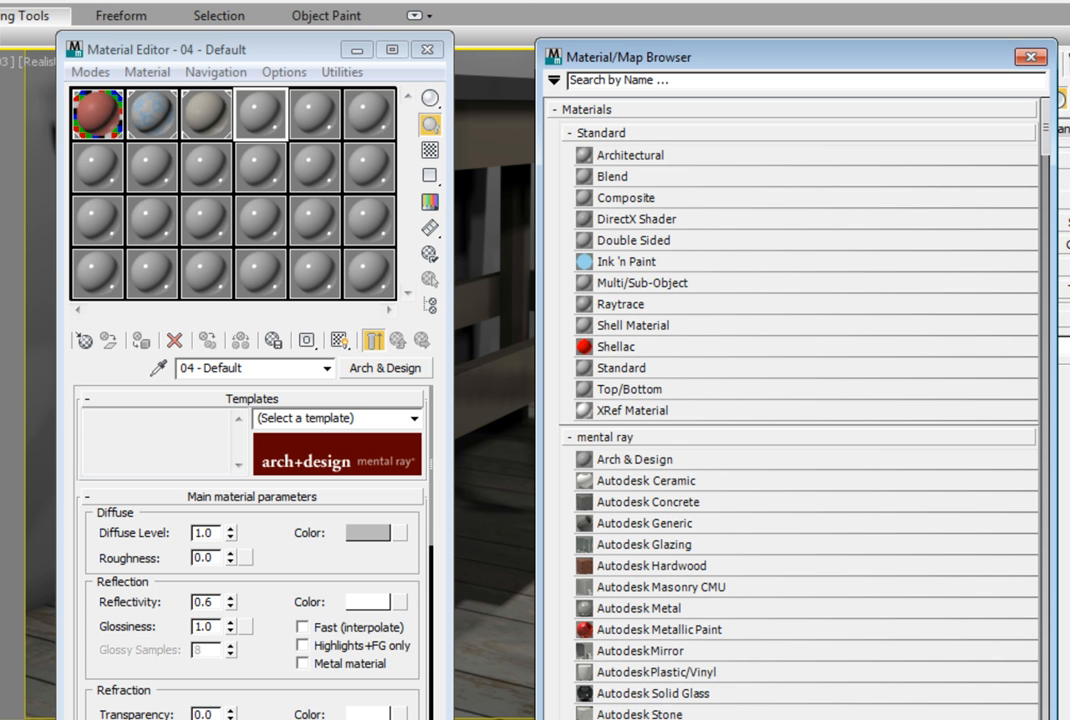
left_click_drag(1051, 148, 1052, 476)
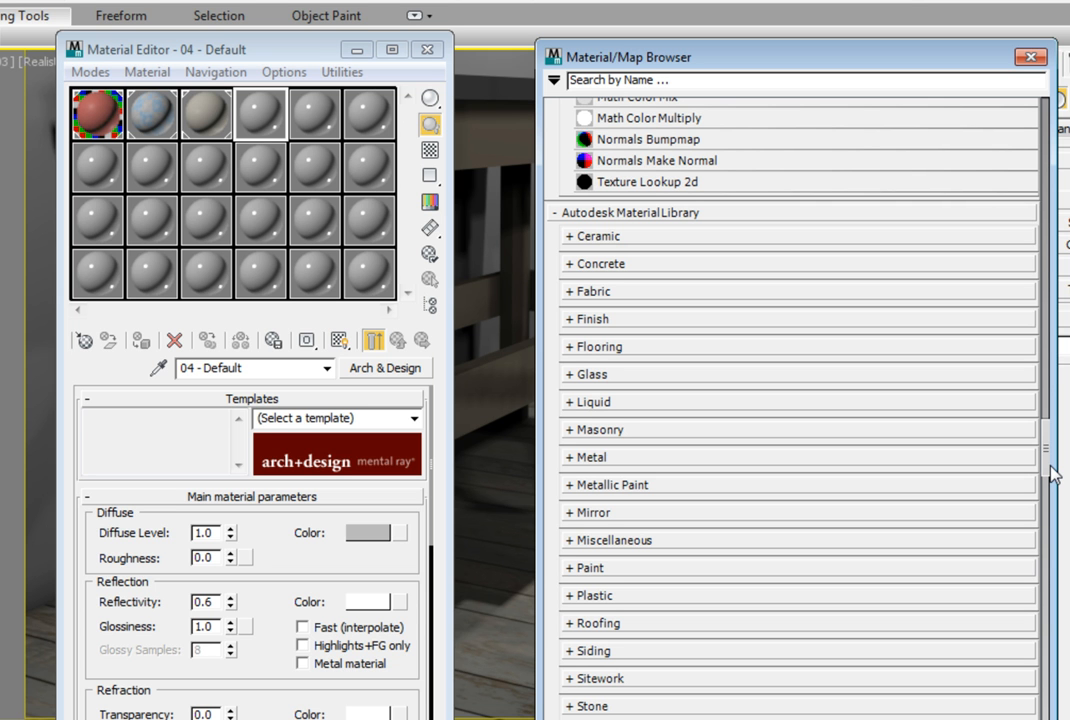
left_click_drag(1052, 476, 1062, 503)
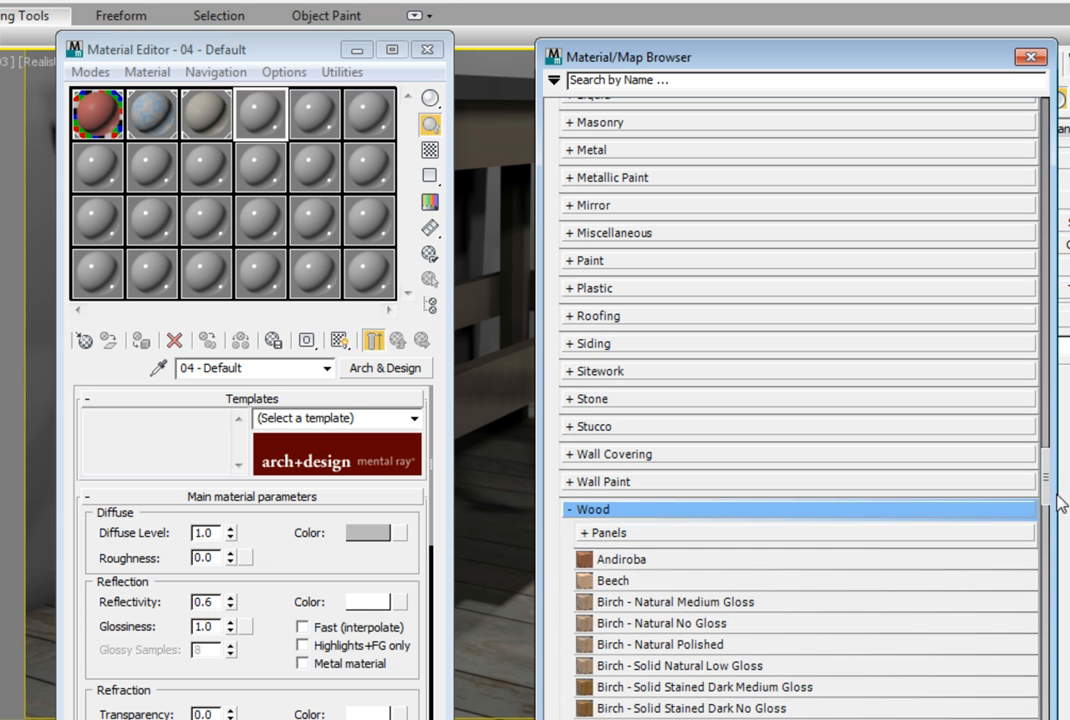
left_click(570, 511)
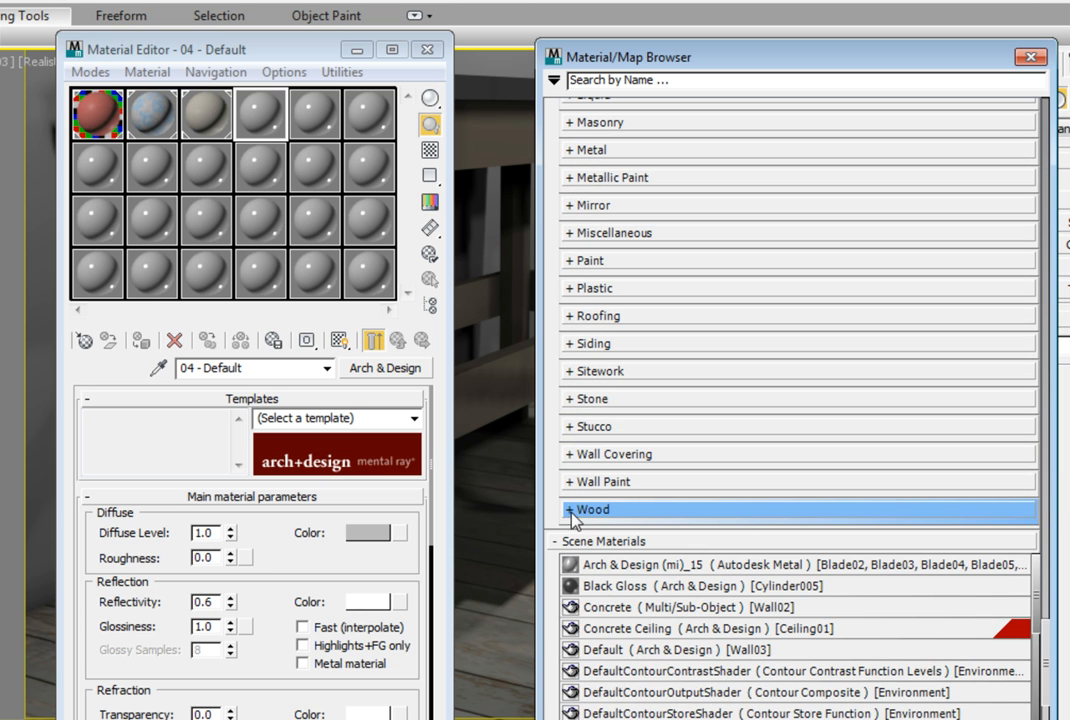
left_click(573, 513)
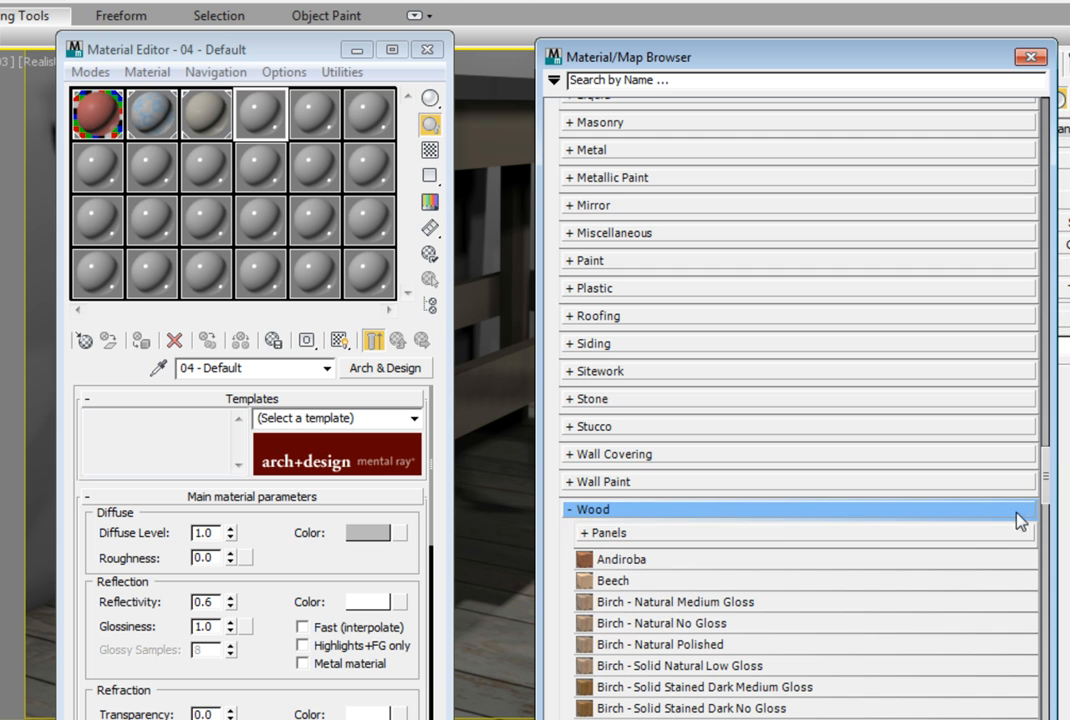
left_click_drag(1050, 484, 1062, 543)
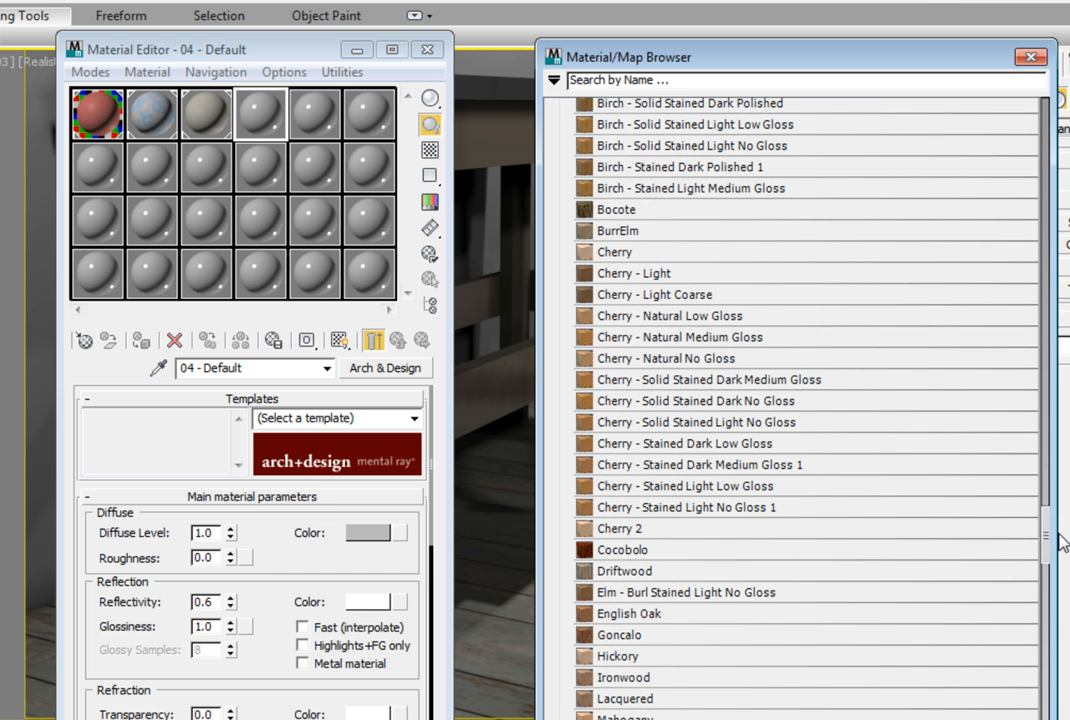
left_click_drag(1062, 543, 1055, 633)
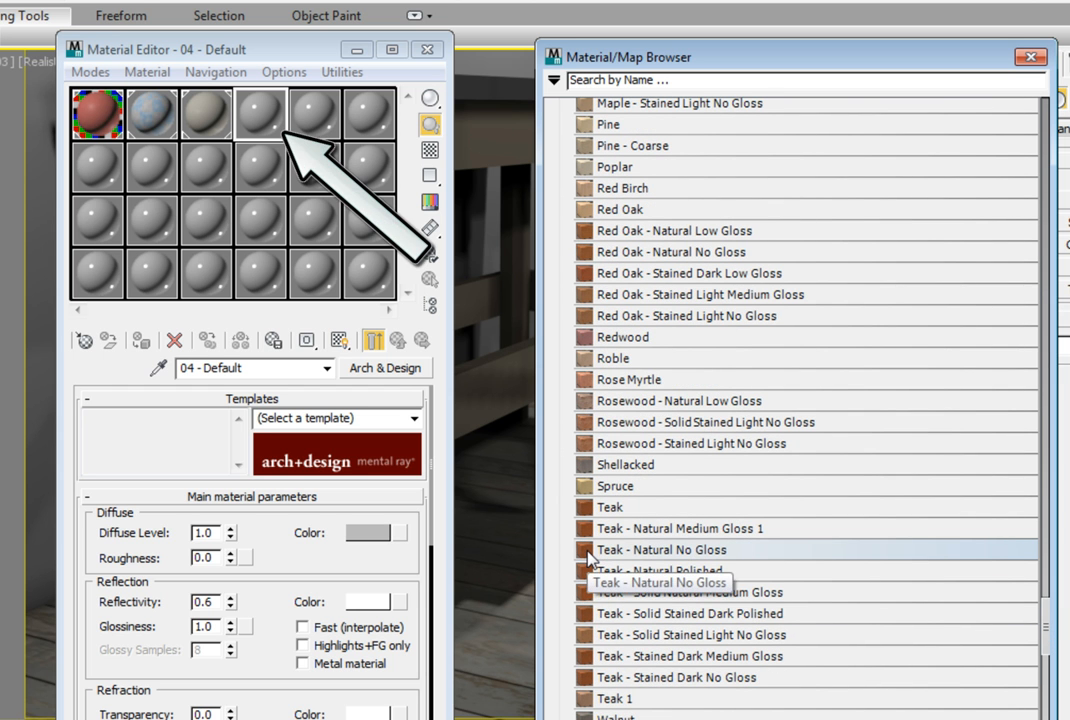
left_click_drag(590, 557, 265, 122)
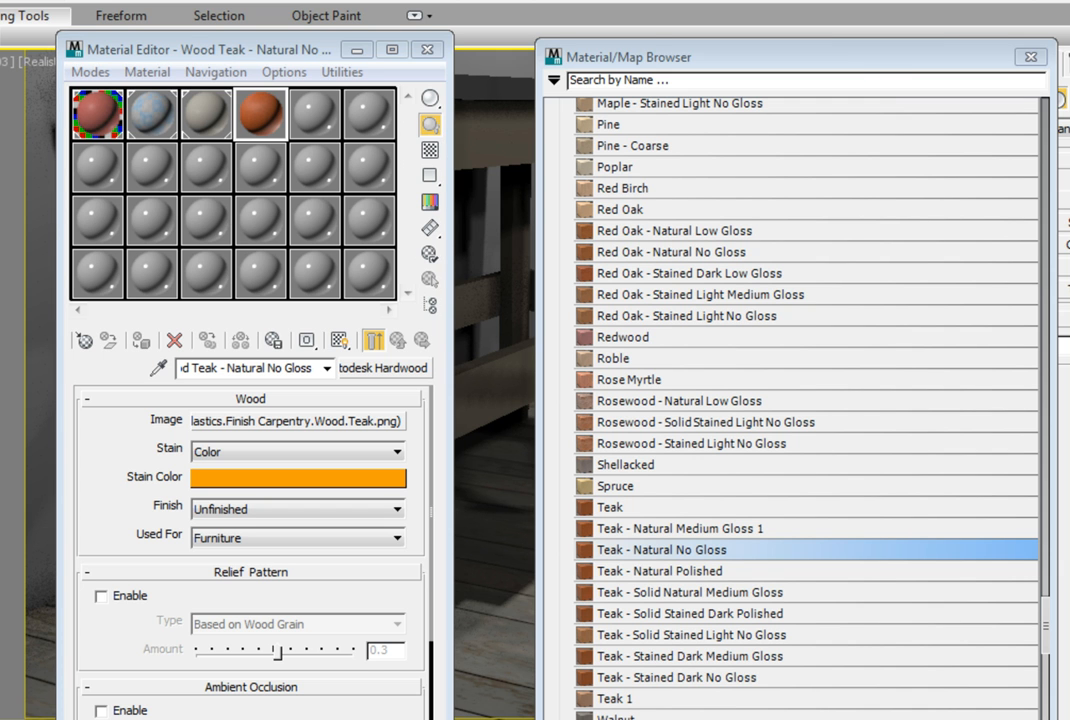
left_click(1029, 59)
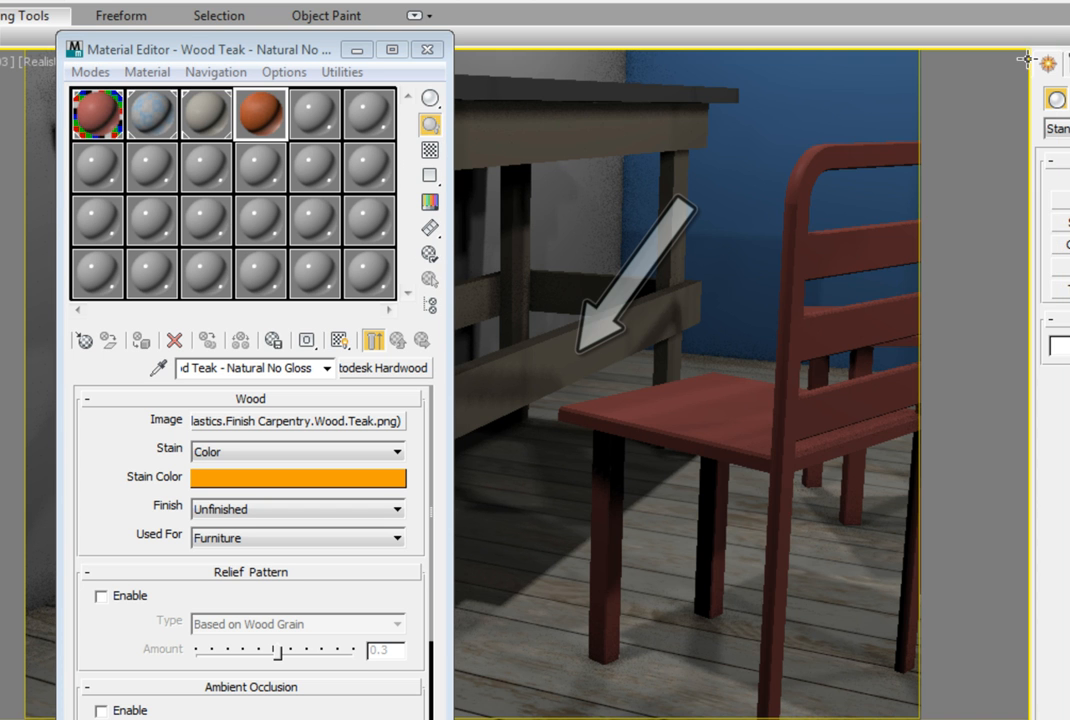
Assign the teak material to the table's wooden frame and show its map in the viewport.
left_click(234, 48)
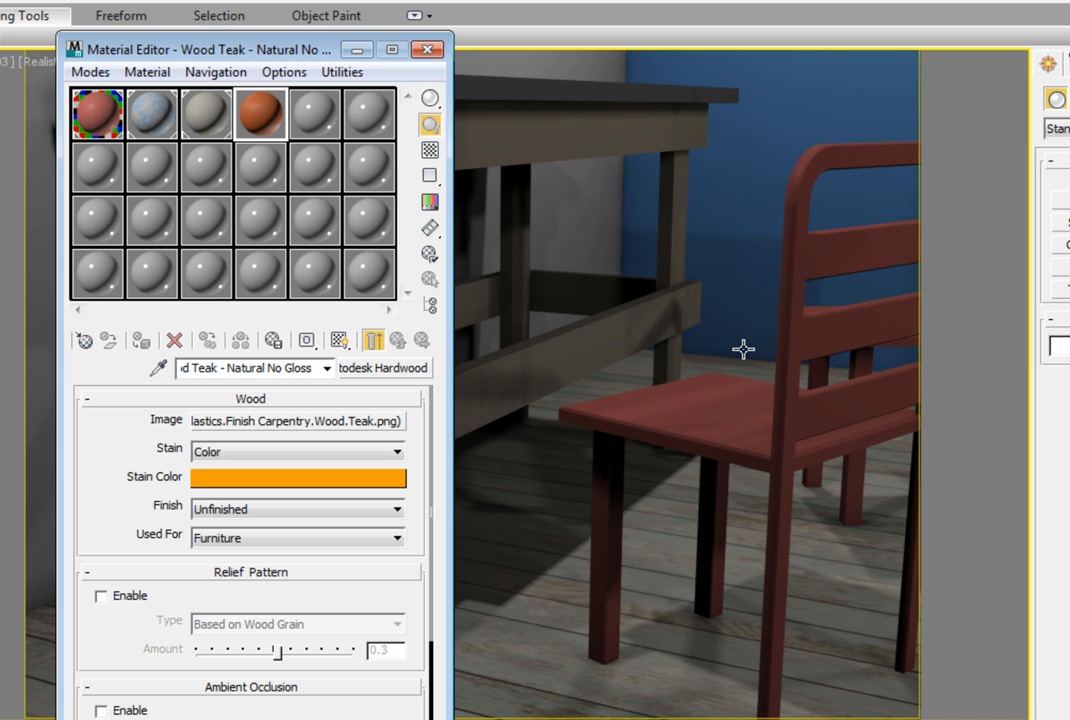
left_click(639, 335)
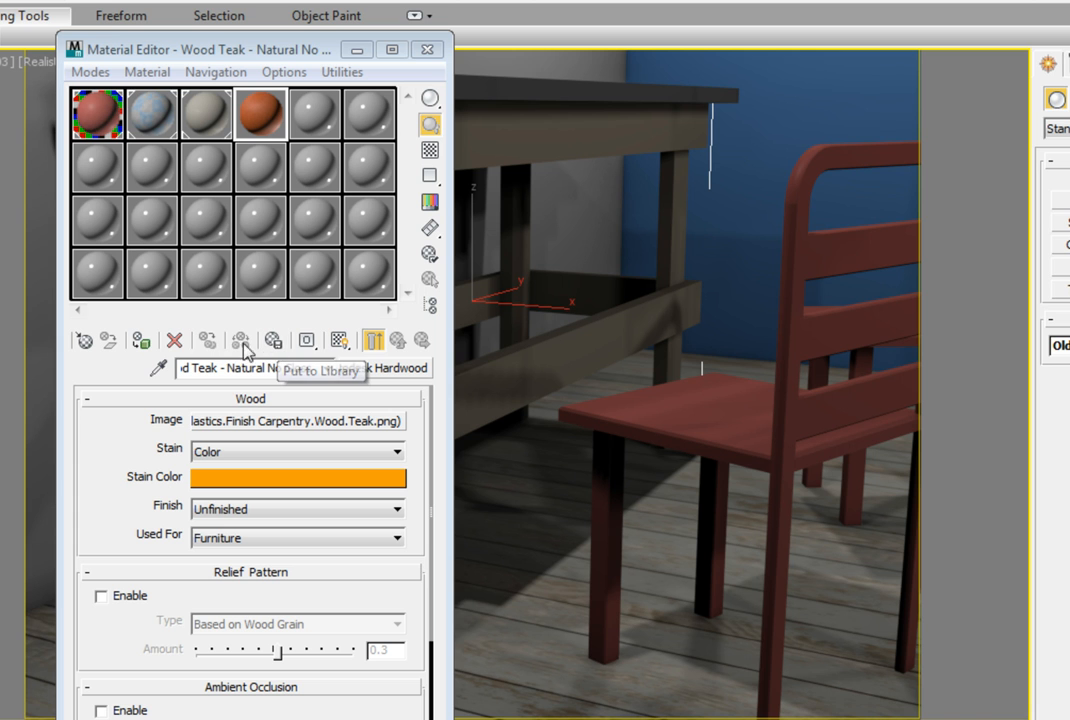
left_click(138, 345)
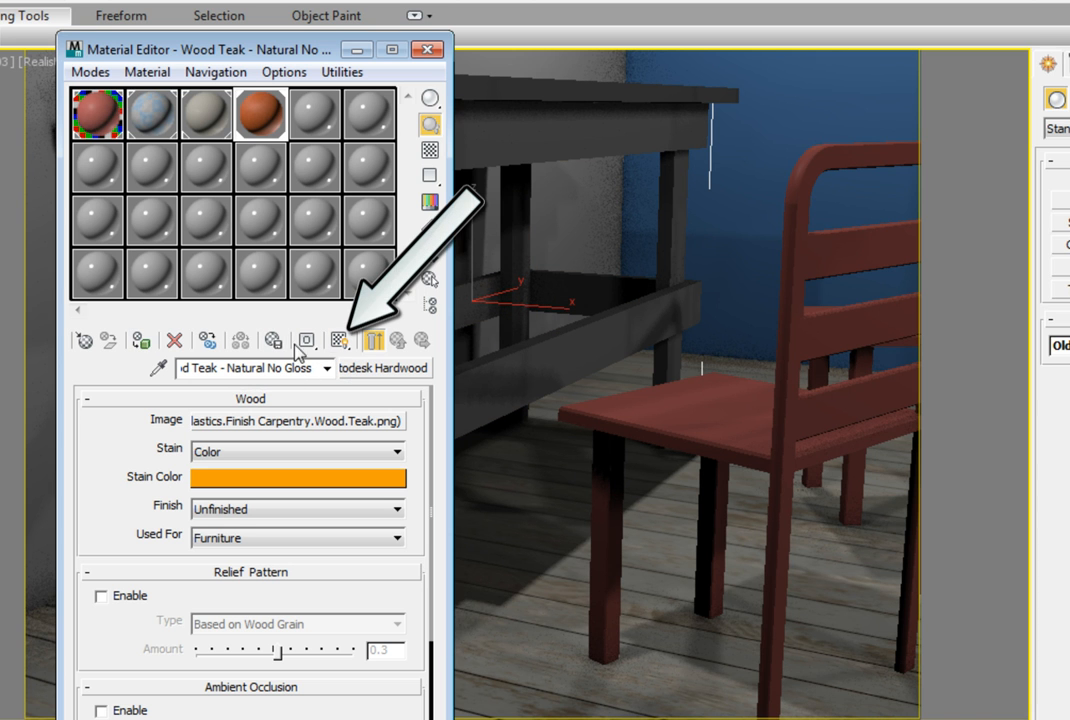
left_click(346, 346)
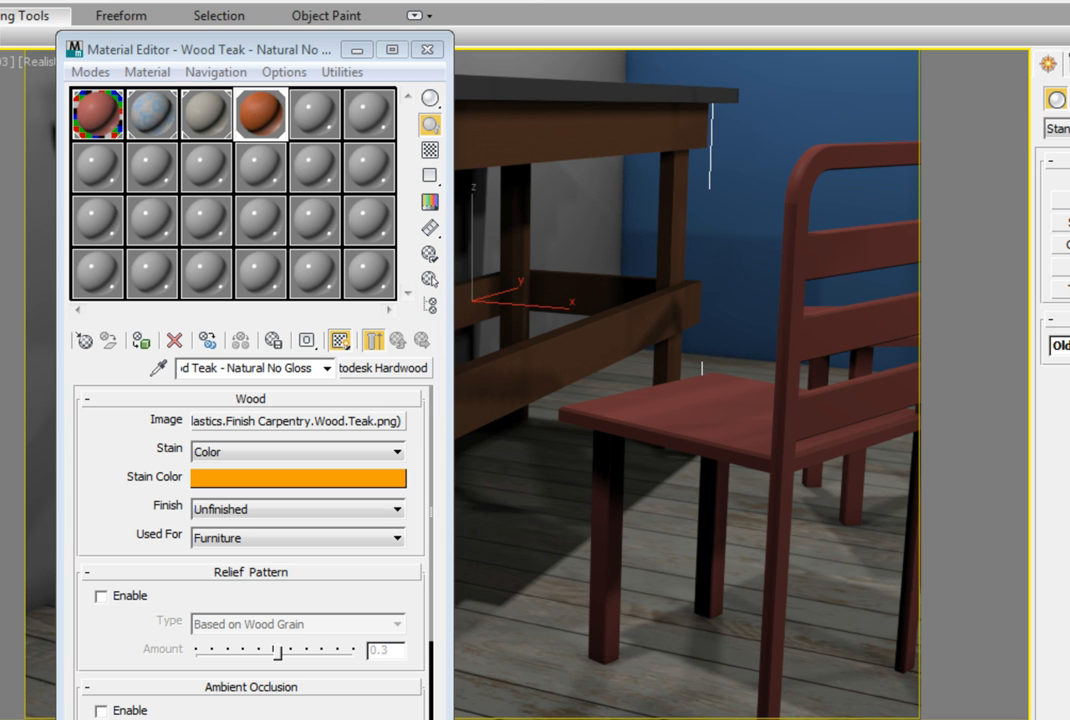
Set the teak image map's scale to 3'0" width and 3'0" height, and return to the parent material.
left_click(290, 421)
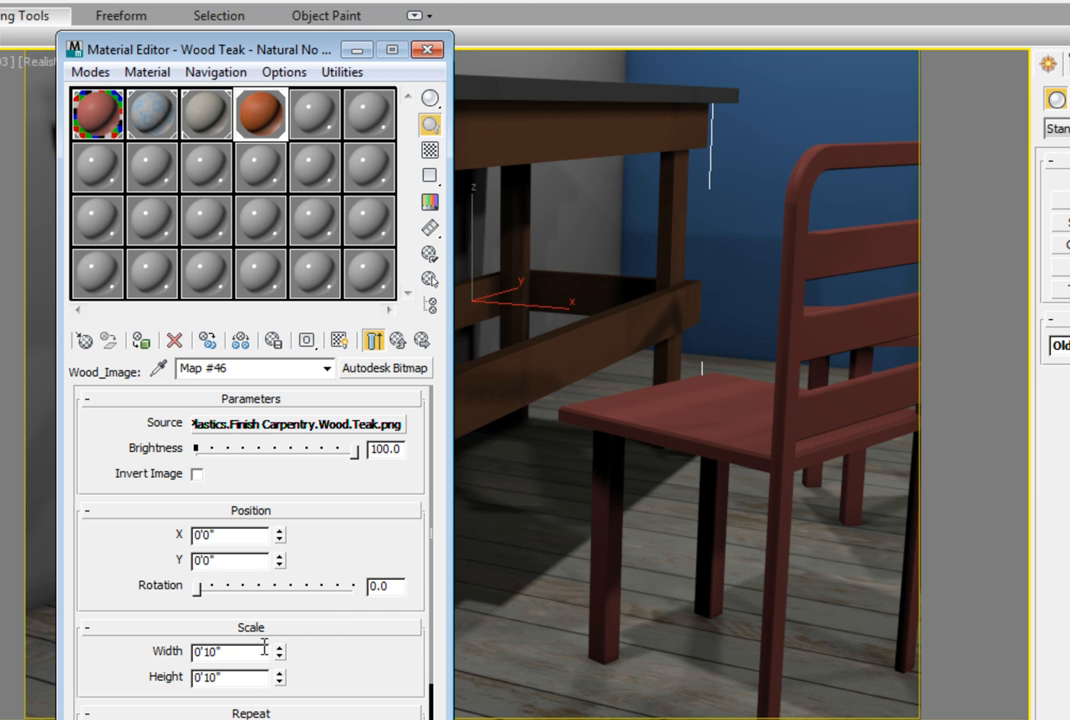
left_click_drag(232, 657, 175, 660)
type("3")
key("Return")
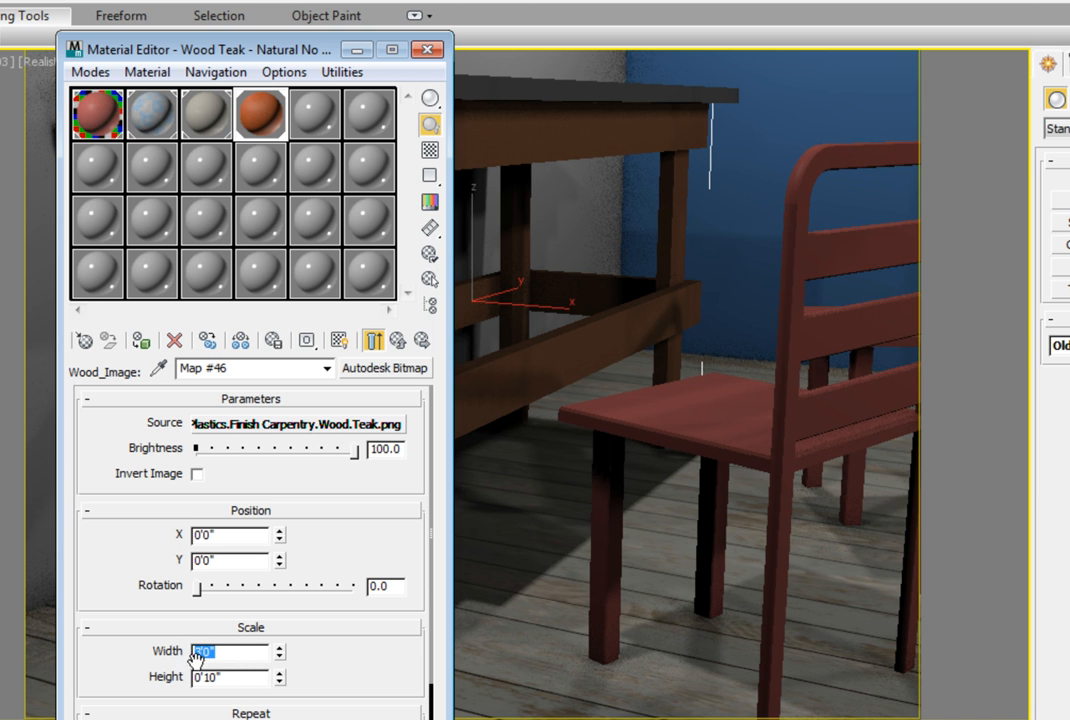
left_click_drag(238, 683, 158, 685)
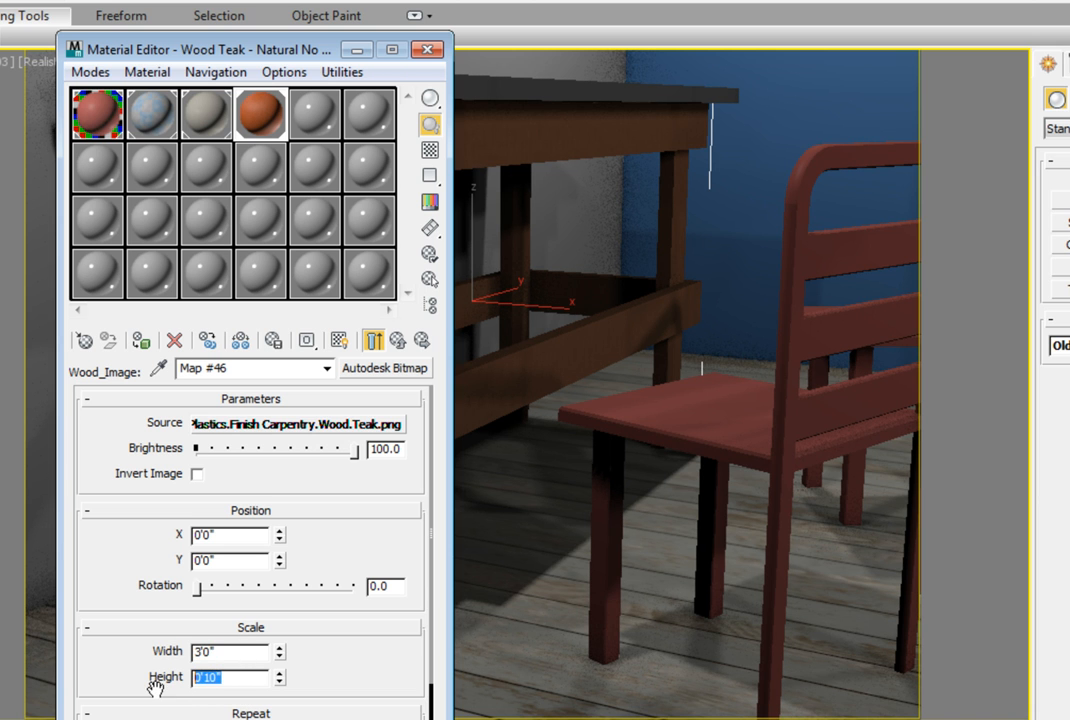
type("3'")
key("Return")
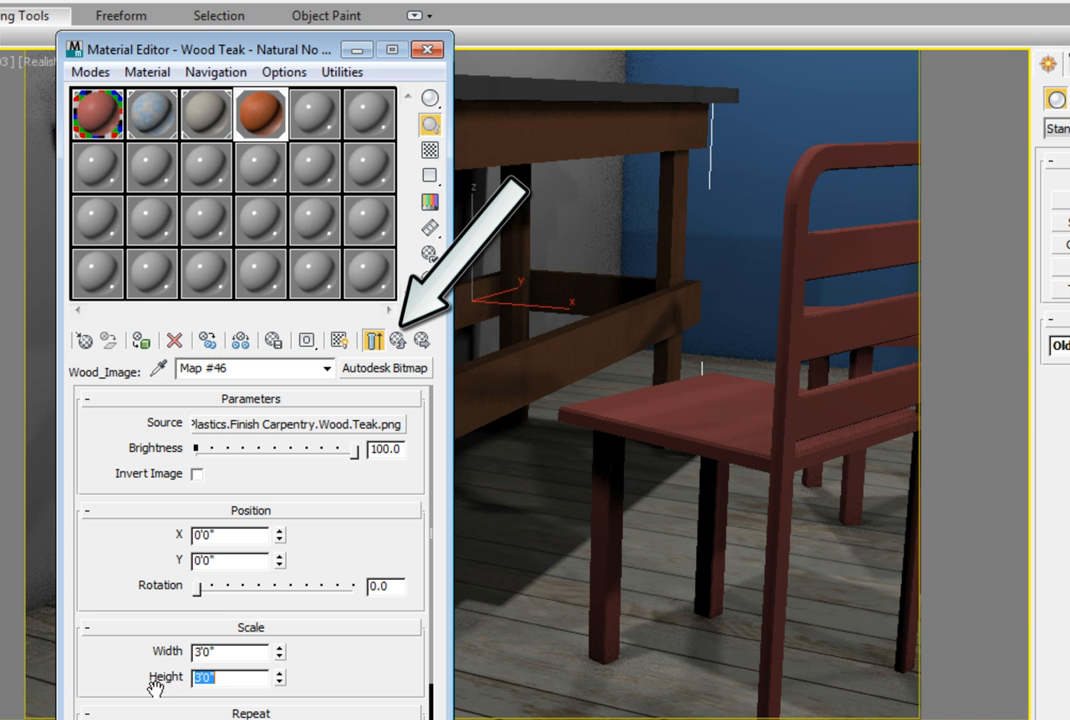
left_click_drag(341, 674, 353, 621)
left_click(398, 341)
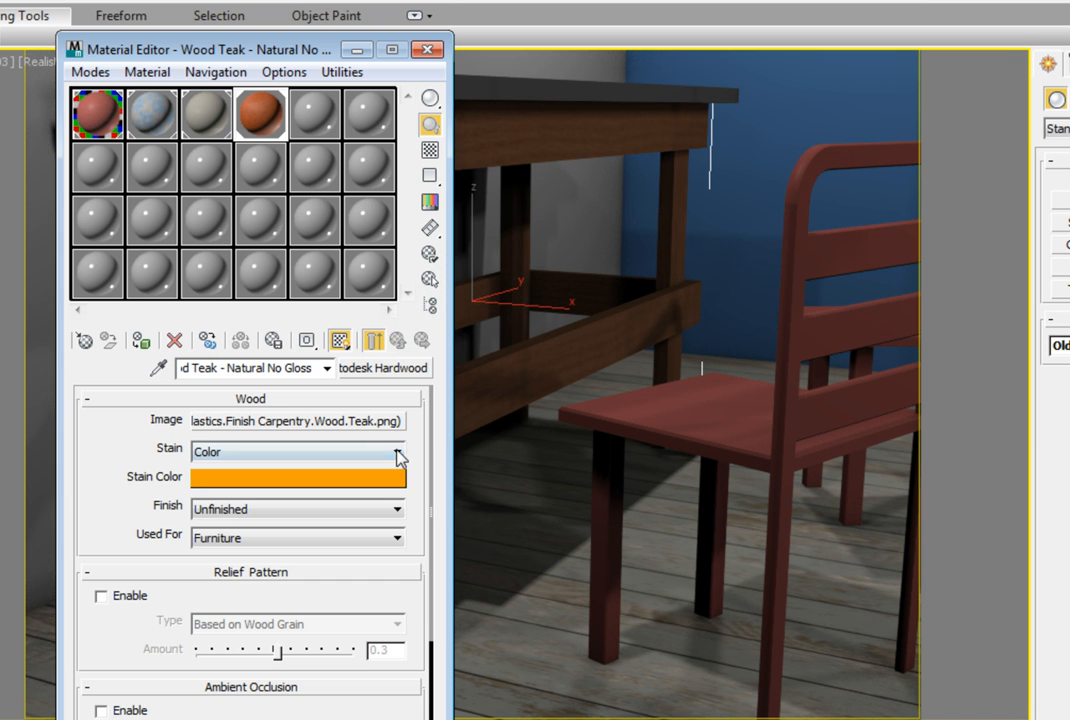
Change the teak's stain color to a pale pink with hue 0.014, saturation 0.23 and value 0.835.
left_click(399, 455)
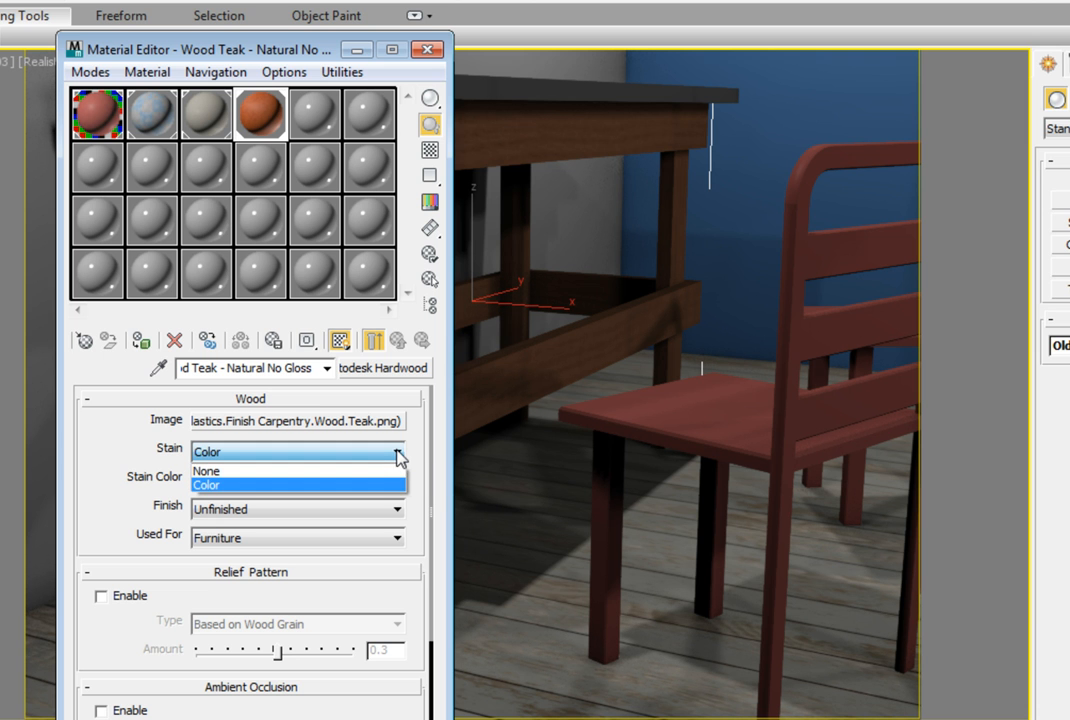
left_click(399, 455)
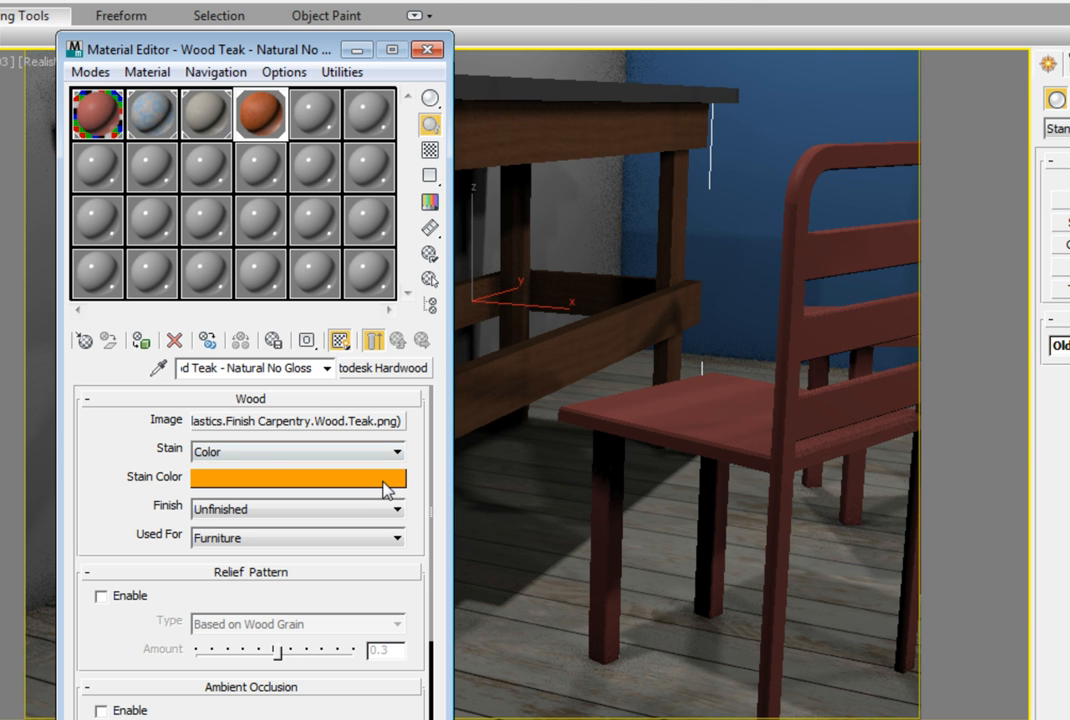
left_click(391, 483)
left_click_drag(458, 0, 570, 250)
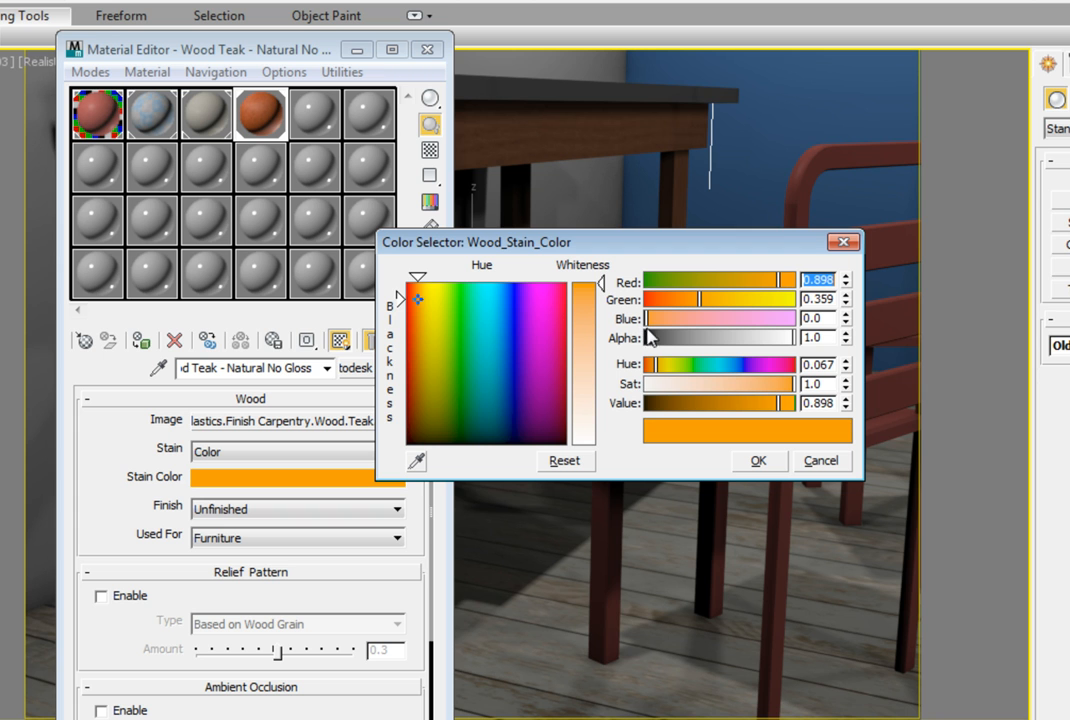
left_click_drag(656, 368, 647, 371)
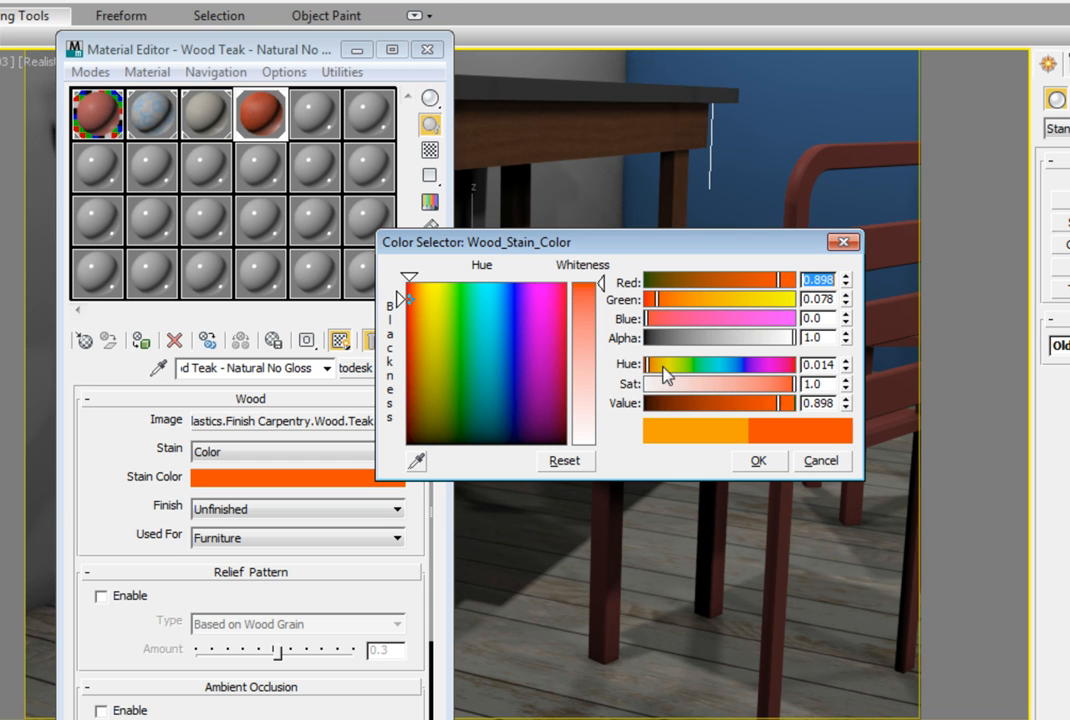
left_click_drag(797, 391, 681, 393)
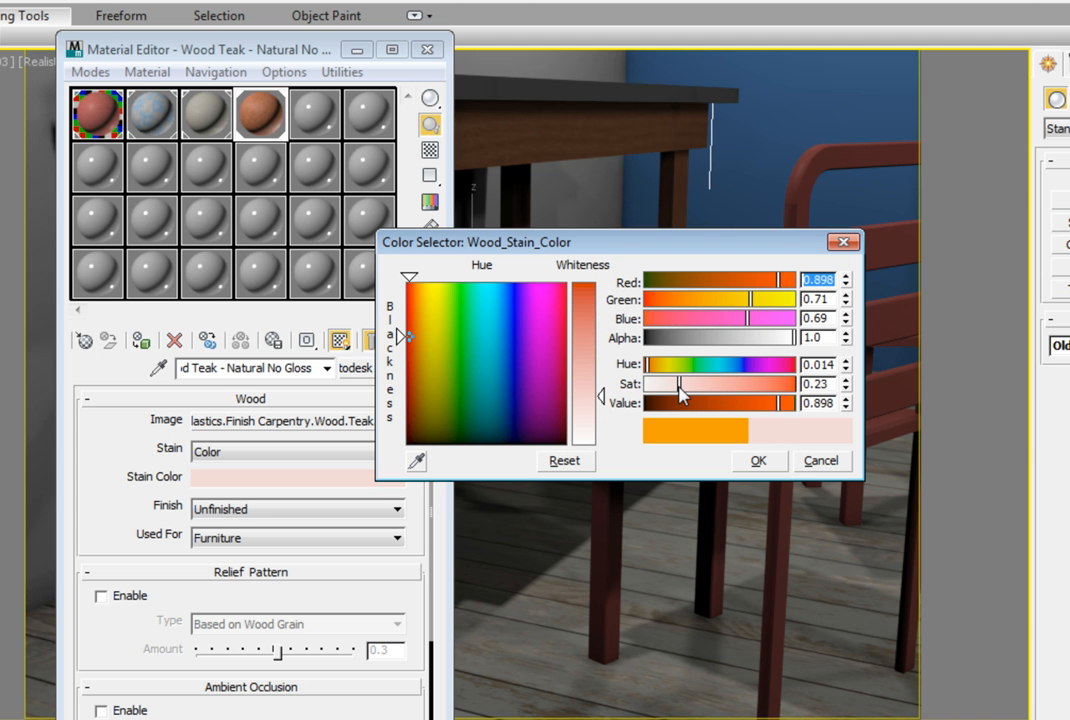
mouse_move(775, 403)
left_mouse_down()
mouse_move(759, 404)
mouse_move(772, 413)
left_mouse_up()
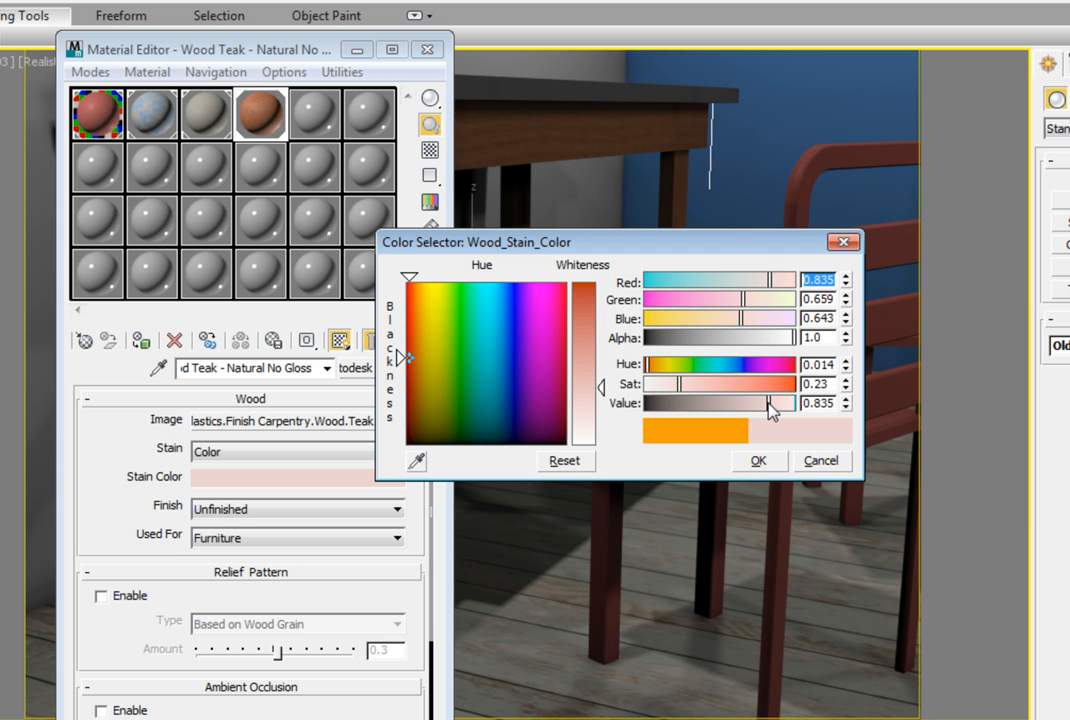
left_click(758, 461)
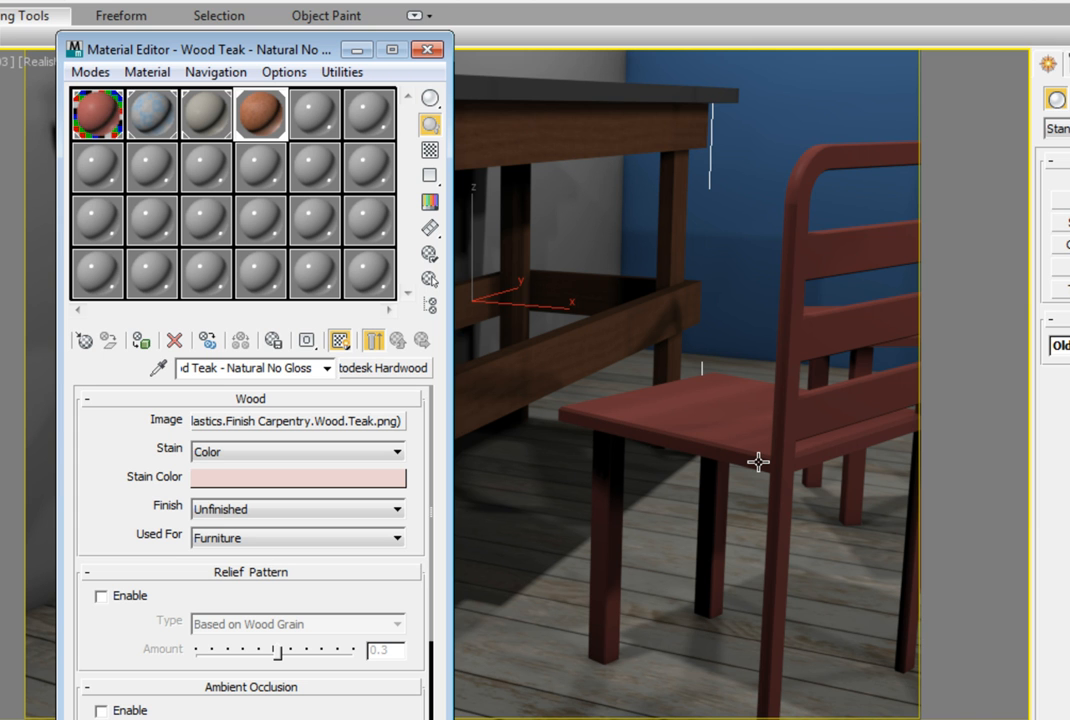
Set the teak material's finish to Satin Varnish and enable its wood-grain relief pattern with an amount of 0.75.
left_click(396, 510)
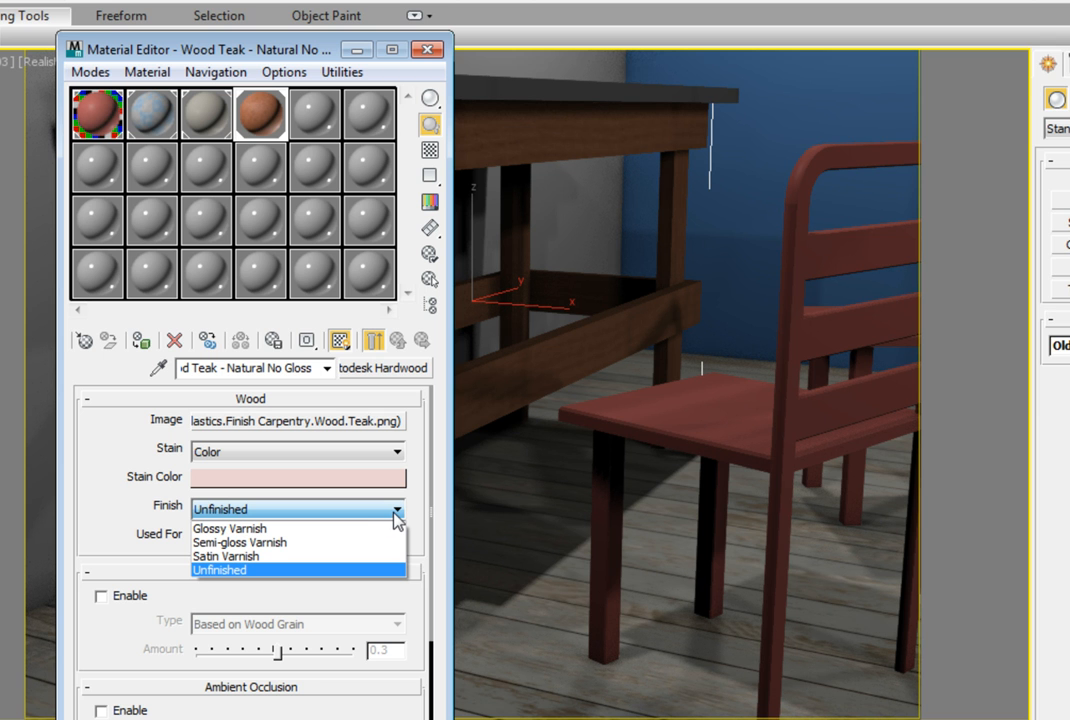
left_click(378, 556)
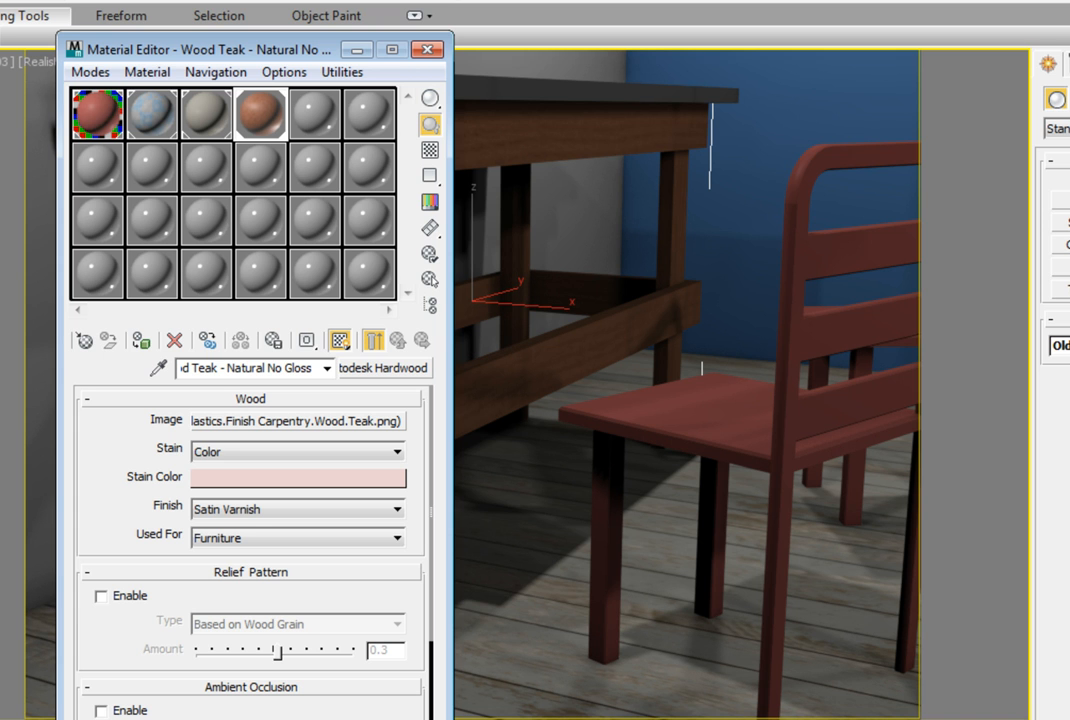
left_click(101, 596)
left_click_drag(103, 620, 143, 585)
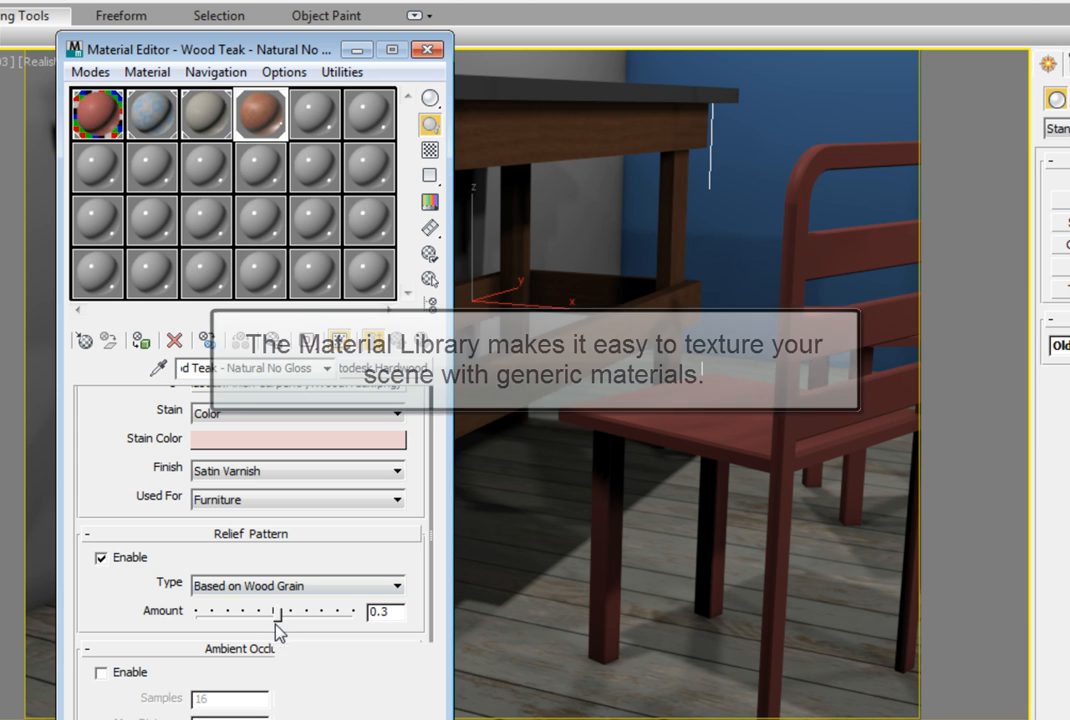
double_click(377, 613)
type("0.75")
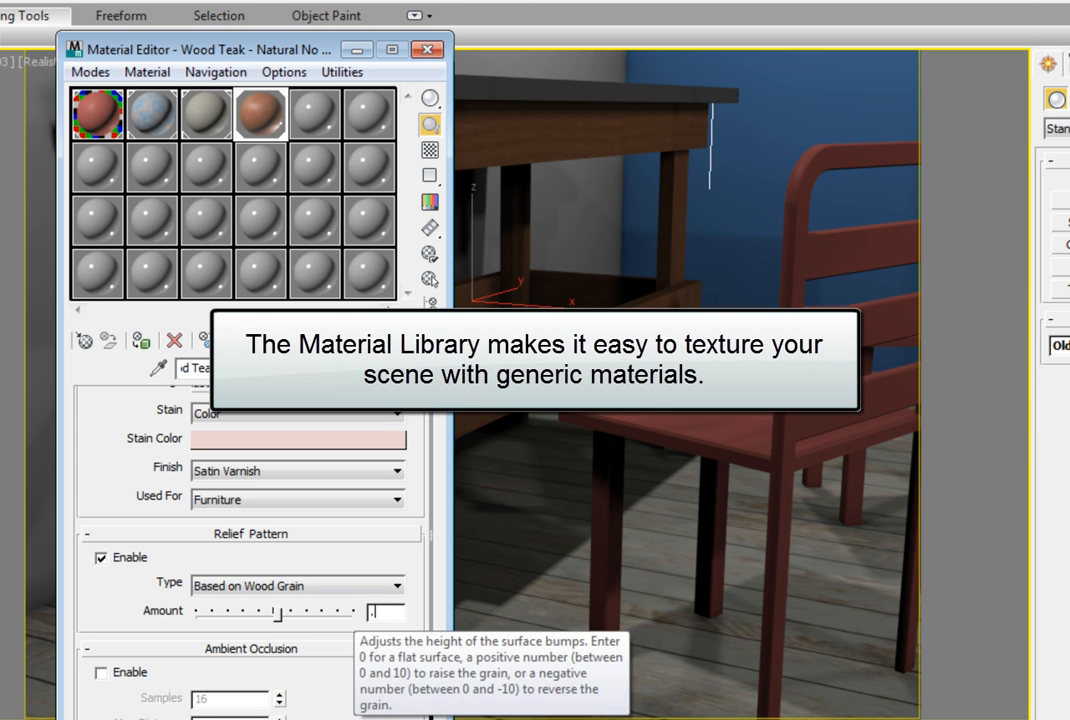
key("Return")
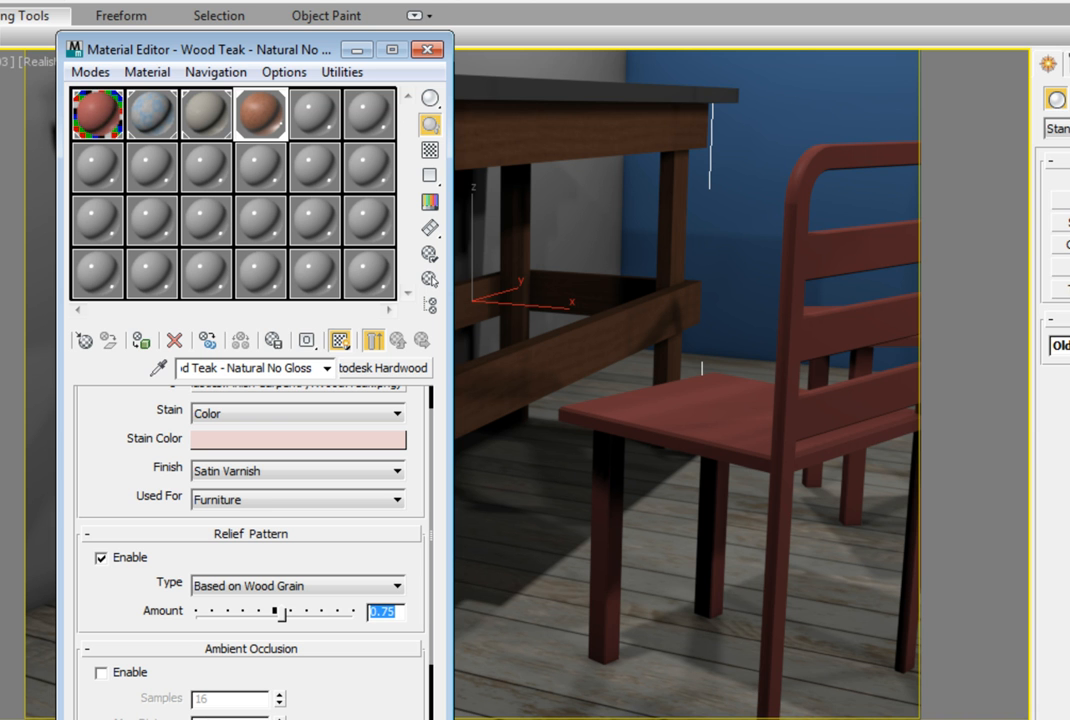
Save the scene as an incremented copy named Ch04_Libraries02.max in the CH 04 folder, replacing the existing file.
left_click(0, 0)
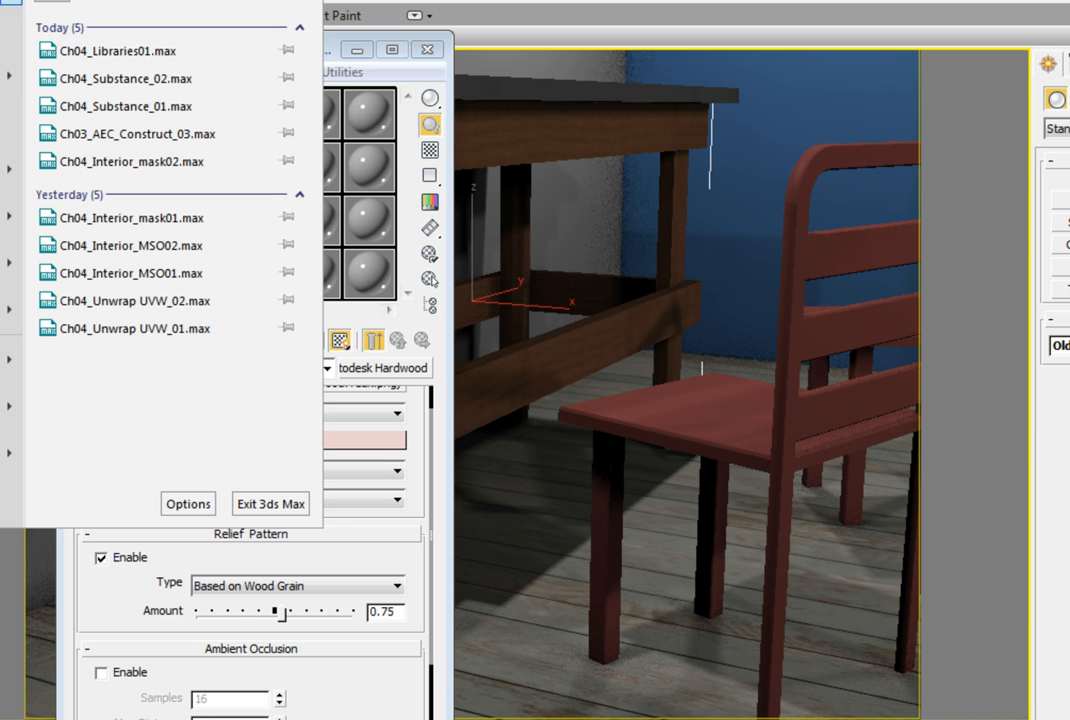
left_click(2, 172)
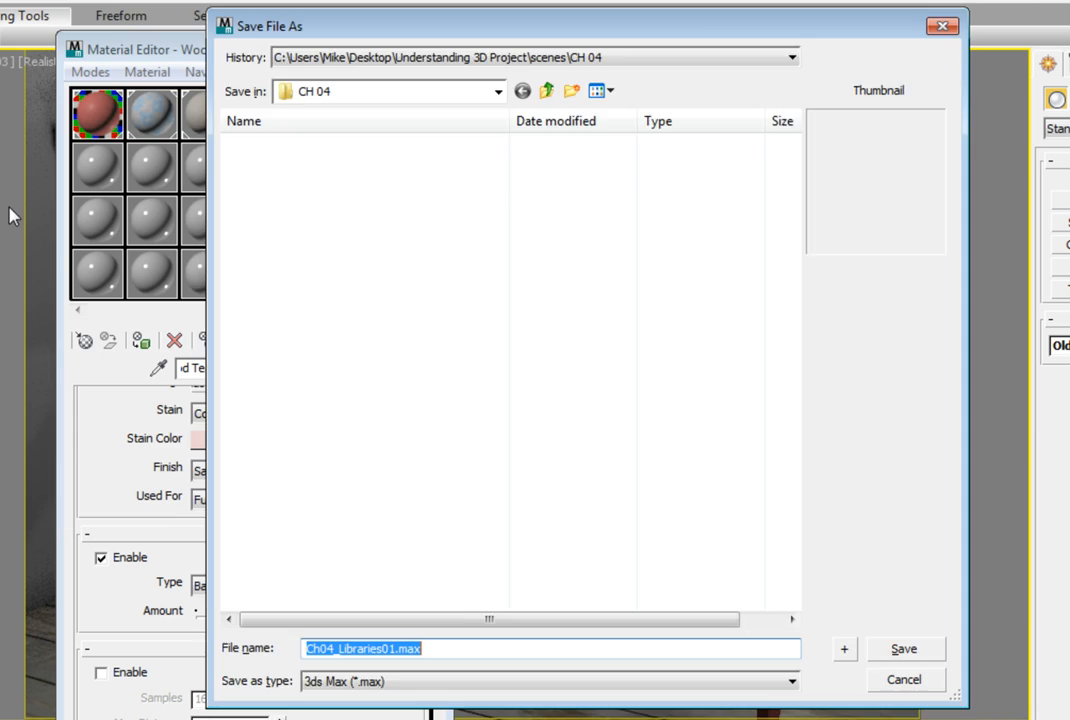
left_click(845, 651)
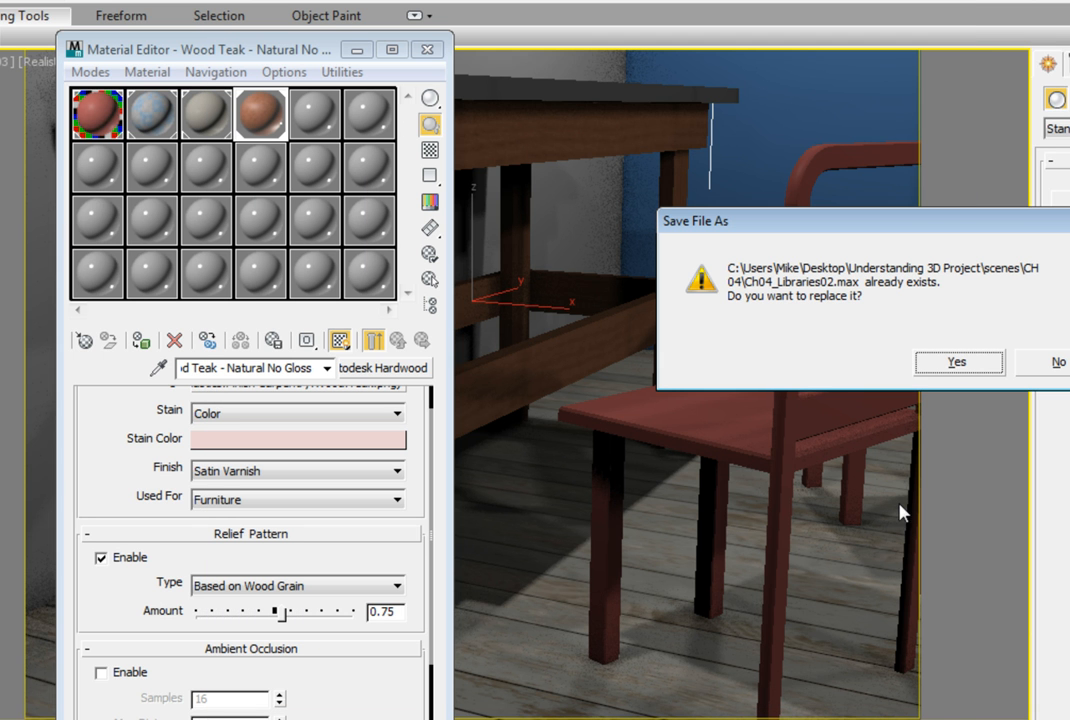
left_click(960, 365)
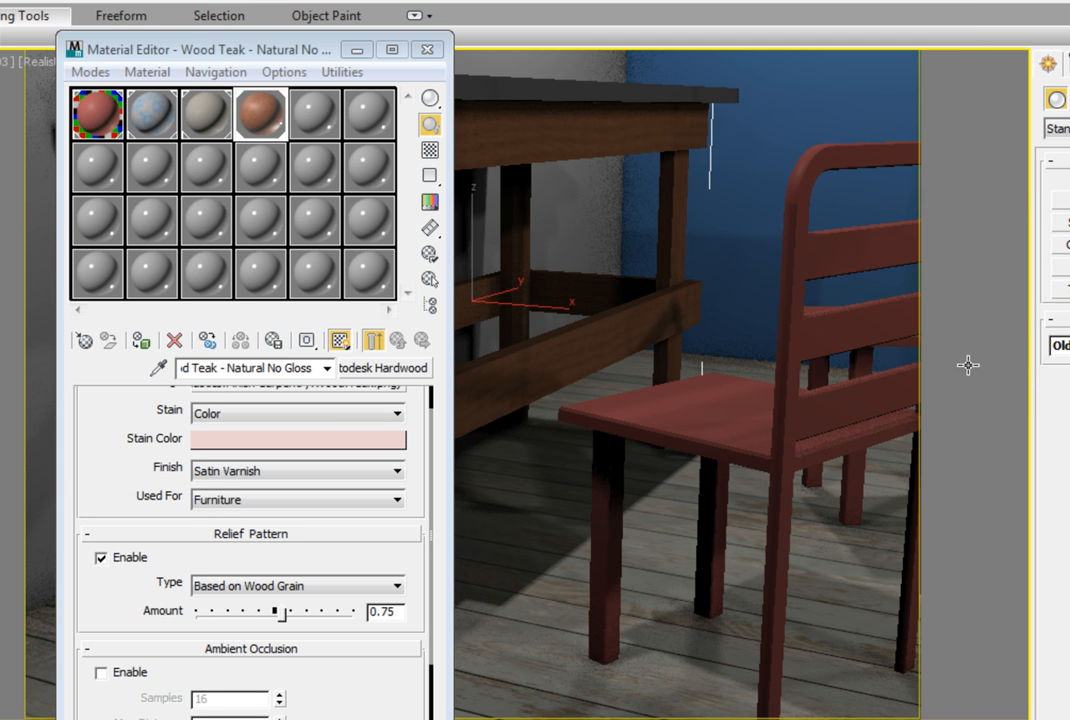